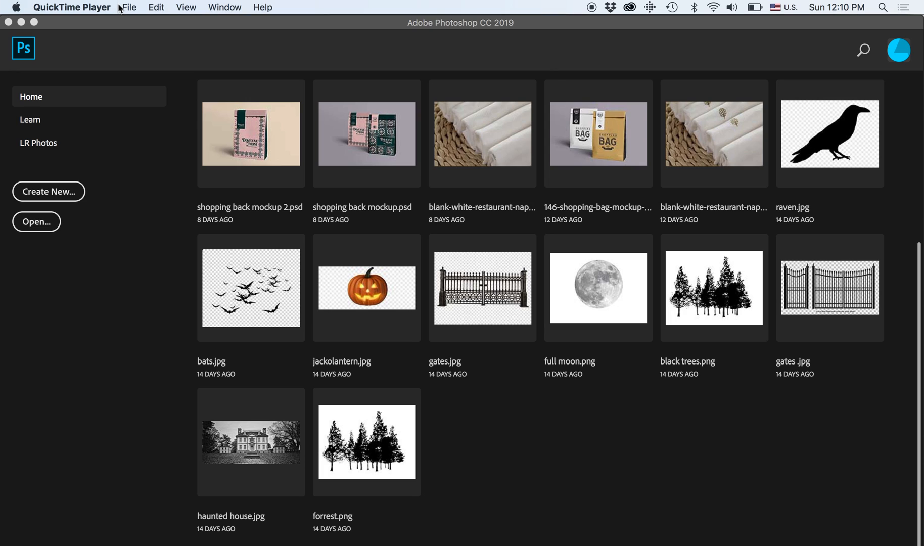
Step: Preview and open the JPEG photo of orange trees and snowy mountains from the Downloads folder
click(150, 149)
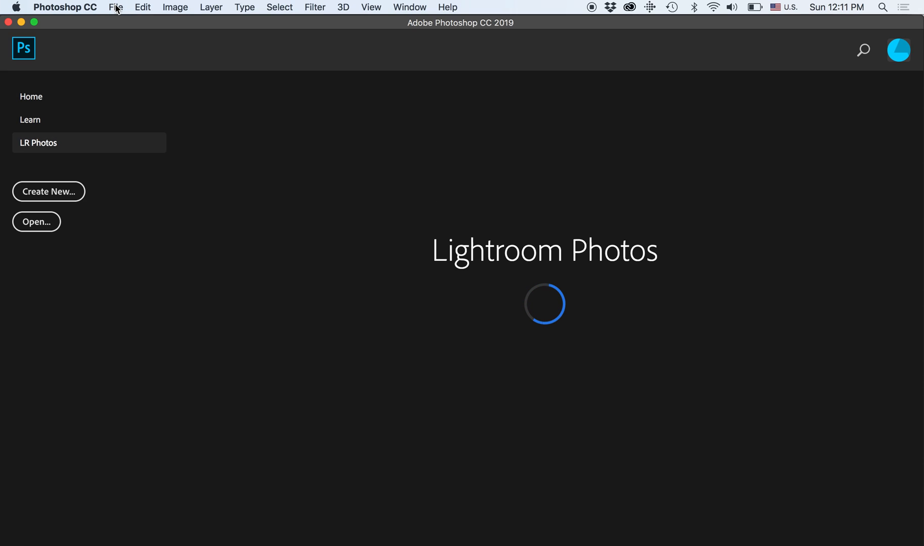
click(116, 7)
click(128, 39)
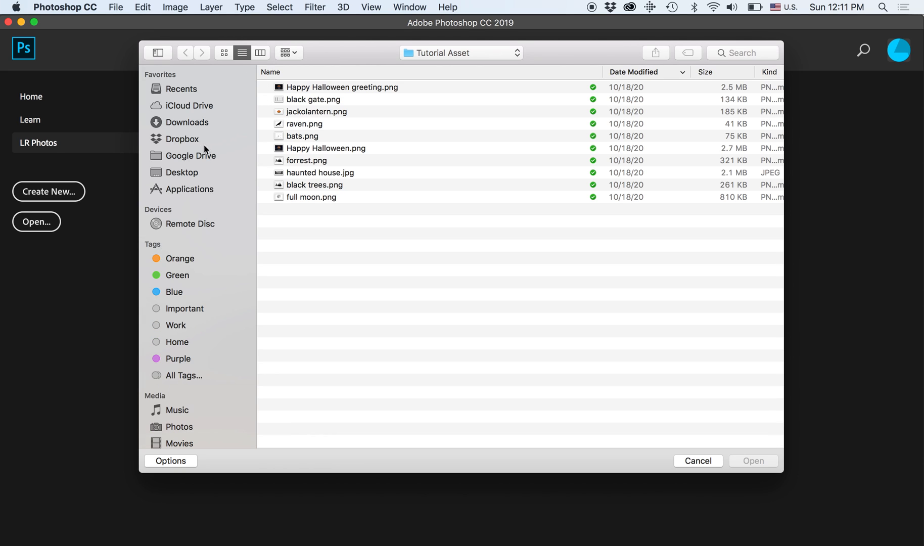
click(180, 122)
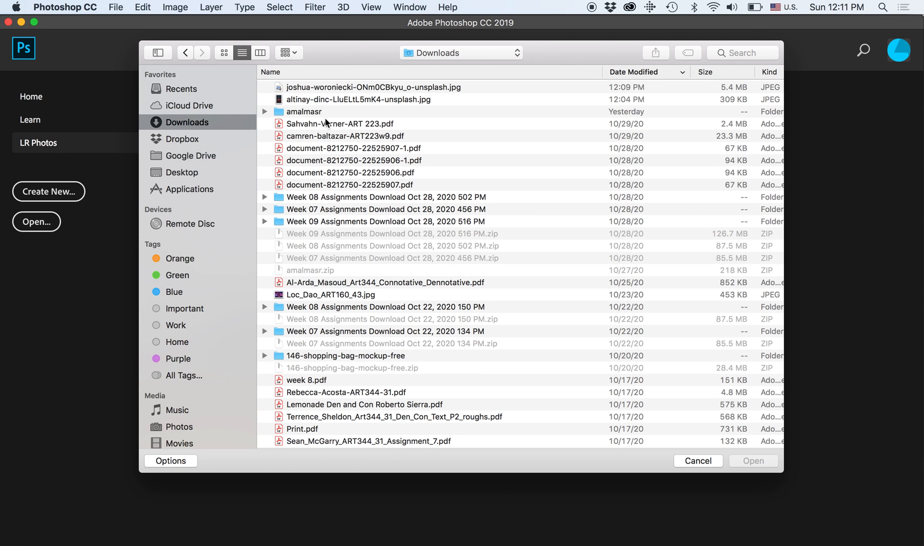
click(330, 91)
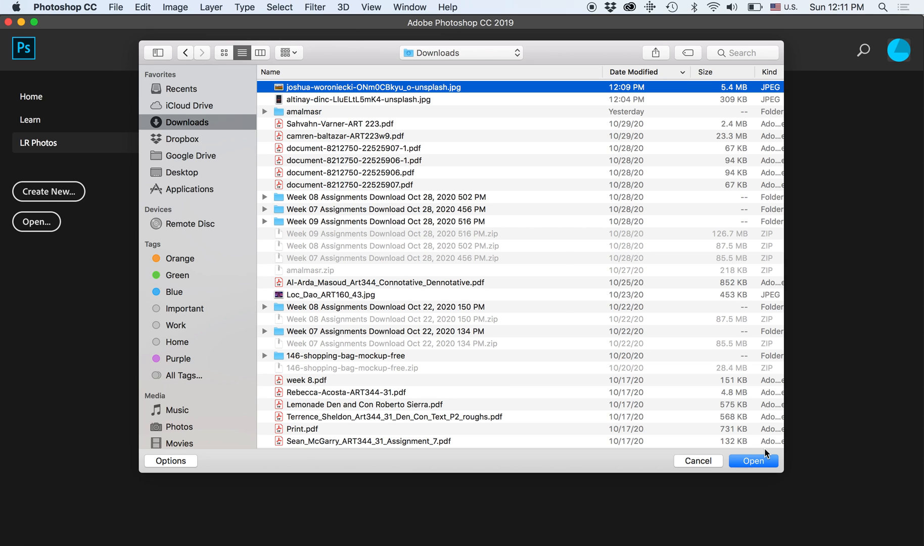
key(space)
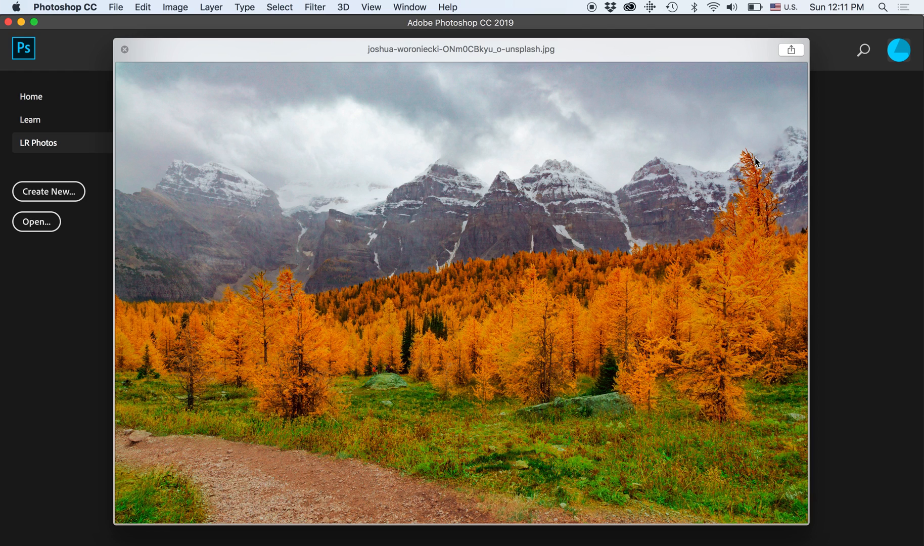
key(space)
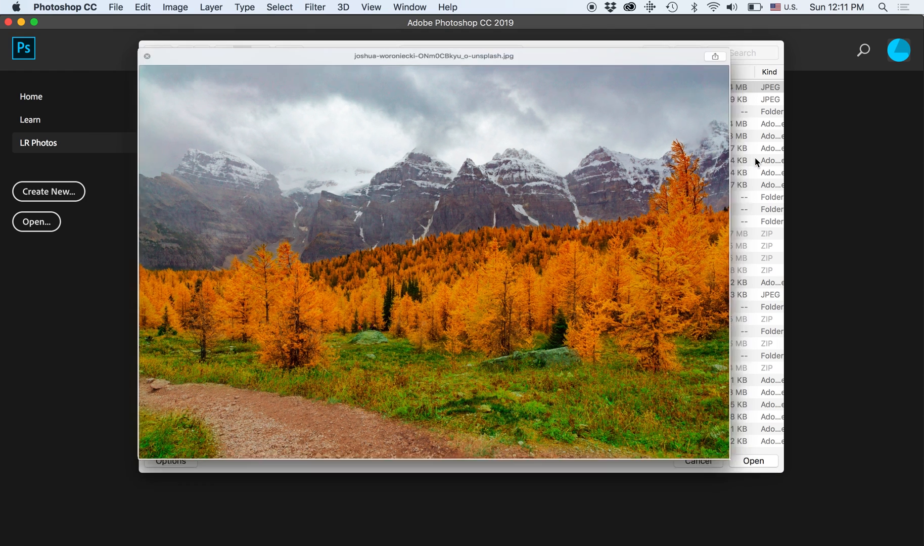
click(756, 464)
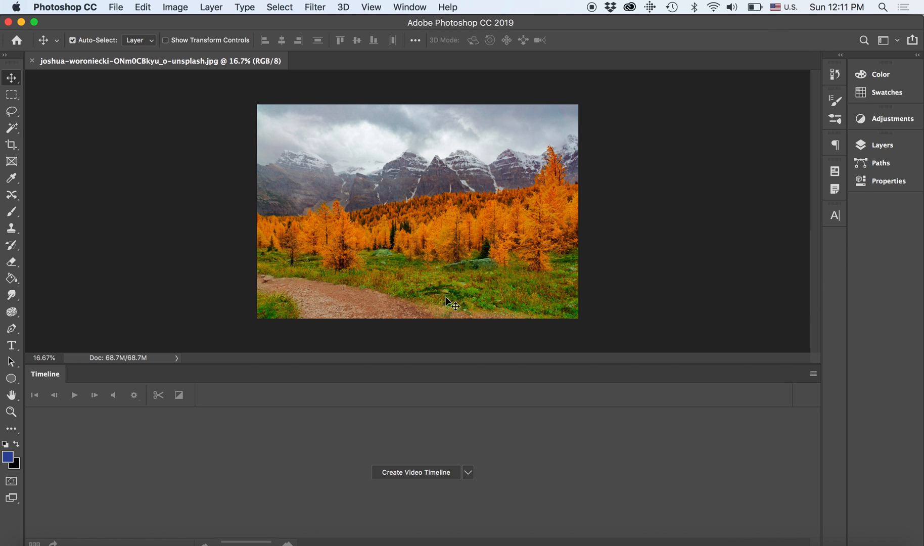
Step: Close the Timeline panel group to free the workspace around the photo
click(813, 374)
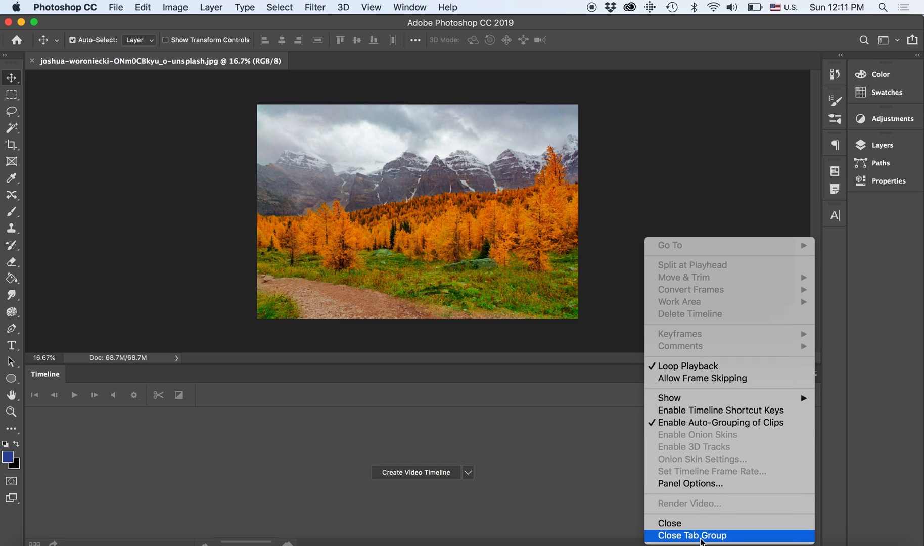
click(701, 539)
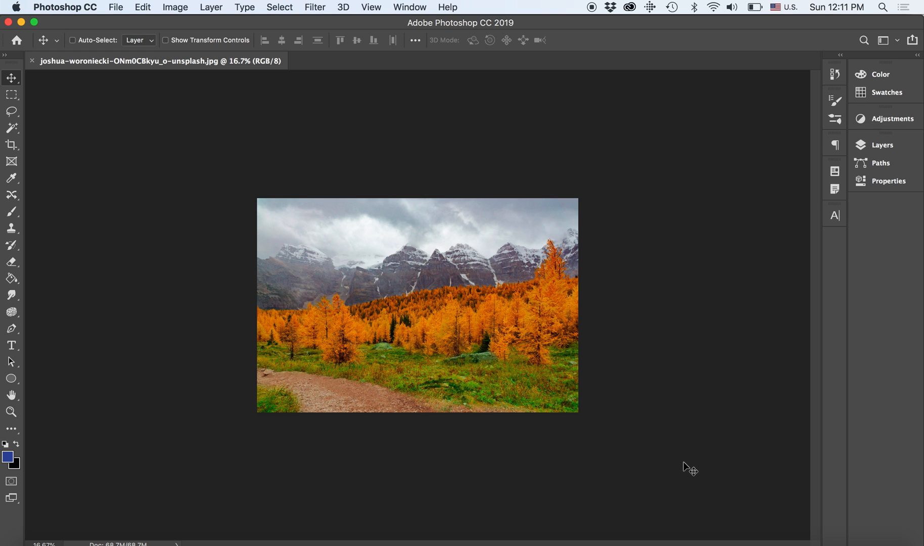
key(super+plus)
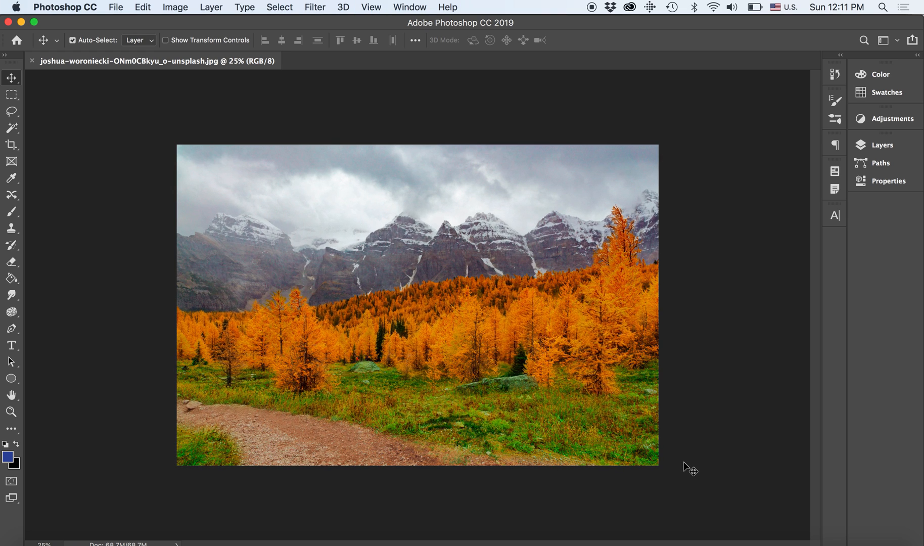
Step: Unlock the Background layer and rename it Landscape
click(892, 145)
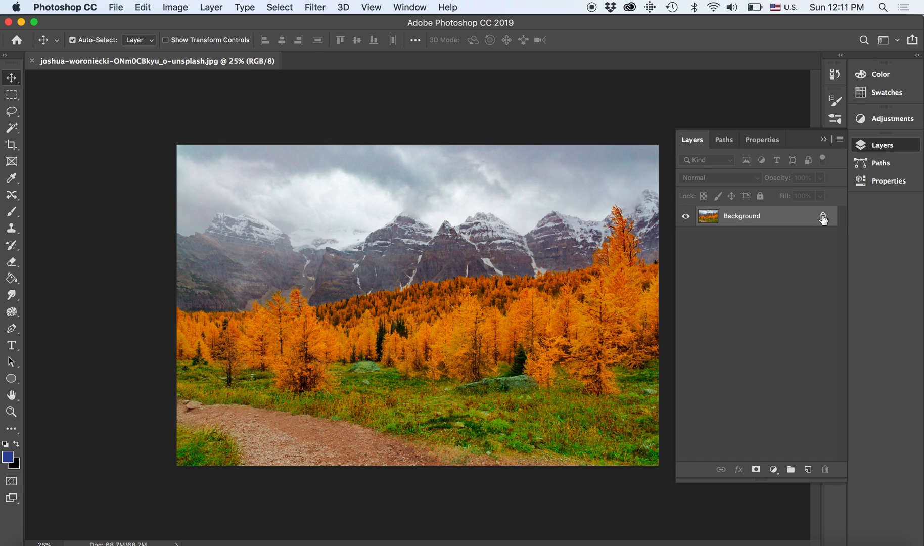
click(823, 216)
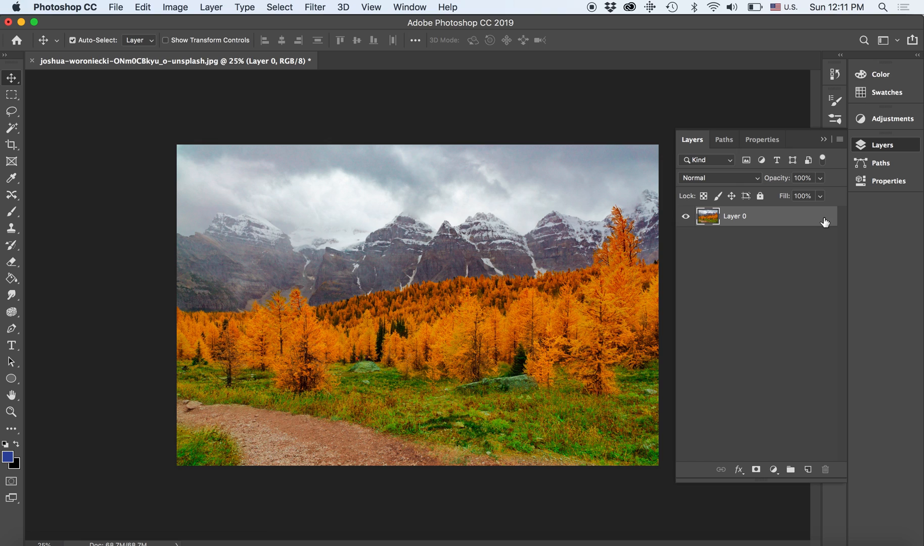
alt+drag(811, 220, 810, 237)
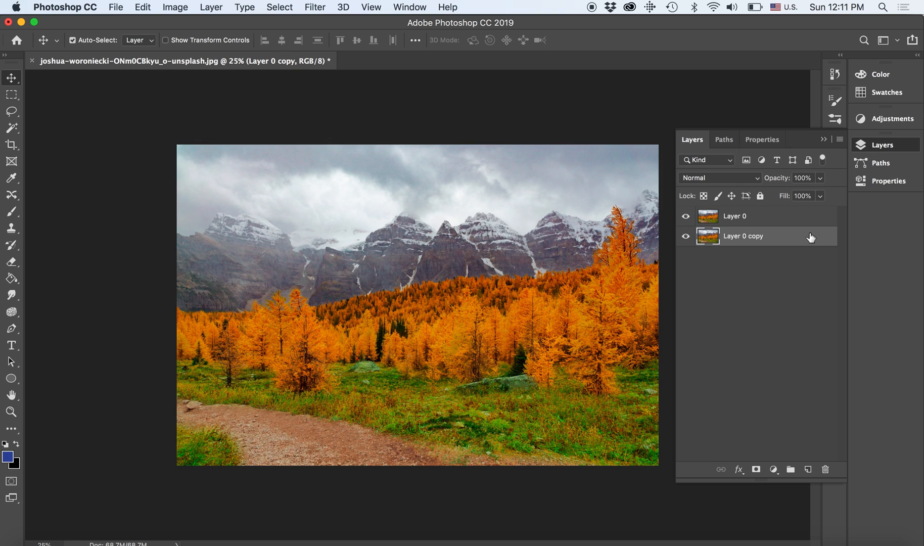
key(super+z)
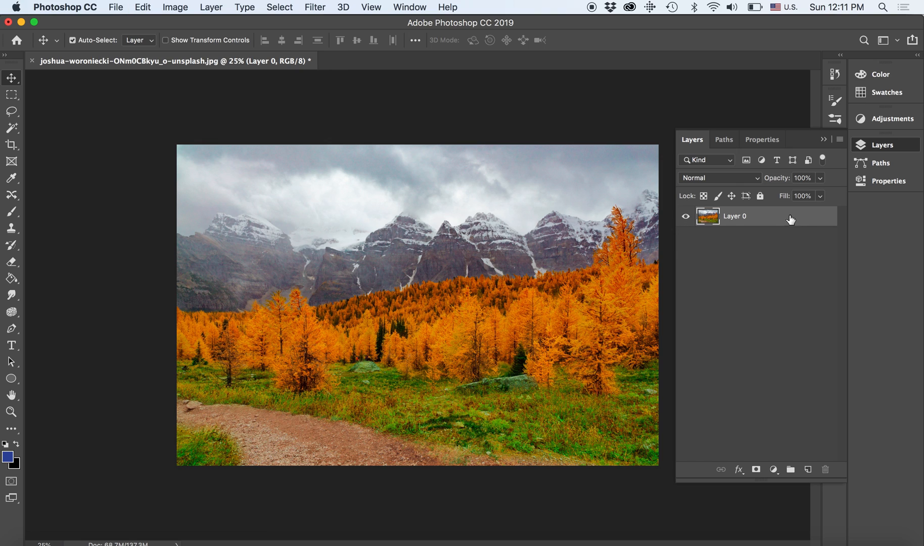
double_click(736, 218)
text(Landscape)
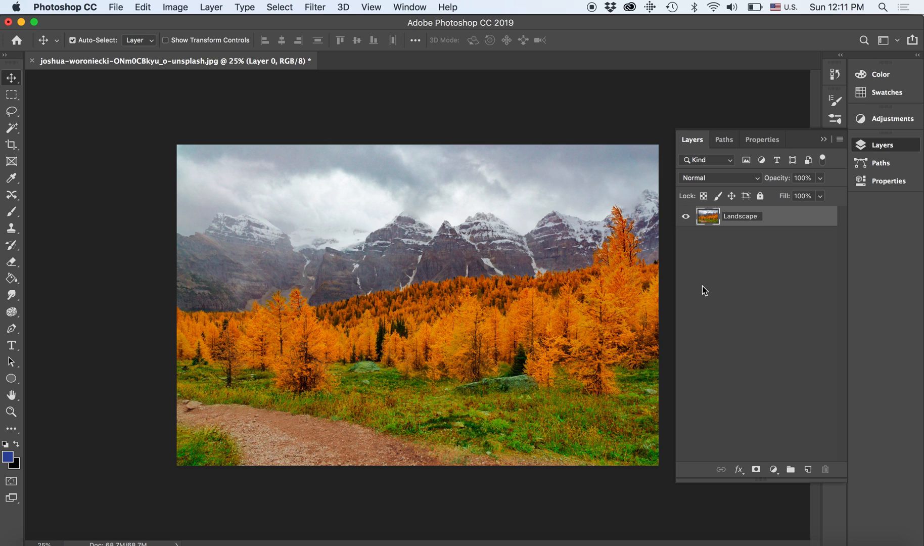
click(701, 287)
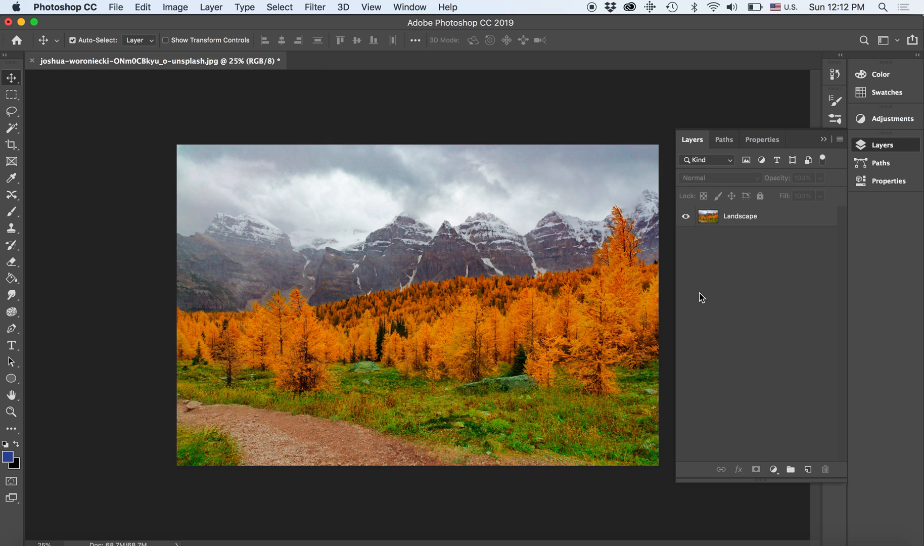
Step: Duplicate the Landscape layer beneath the original and rename the upper layer Sky
click(777, 222)
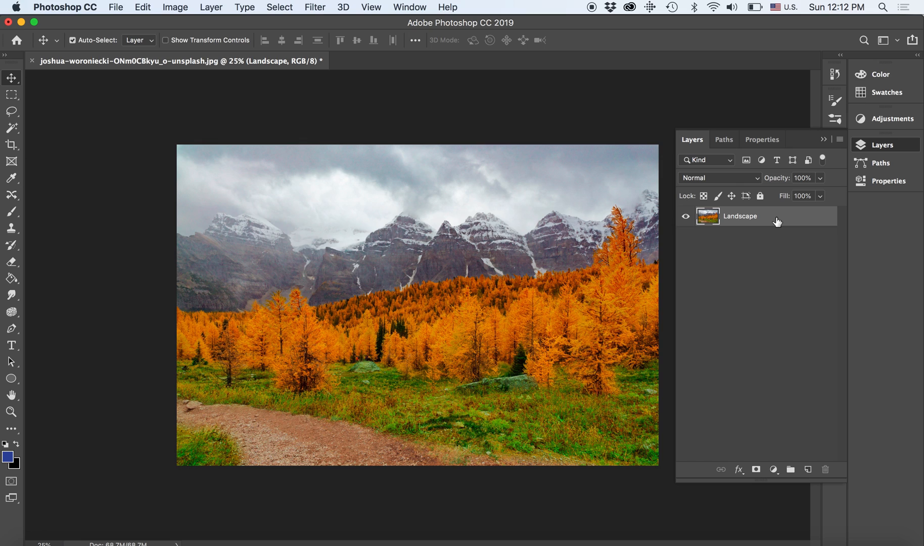
drag(778, 223, 778, 247)
double_click(760, 237)
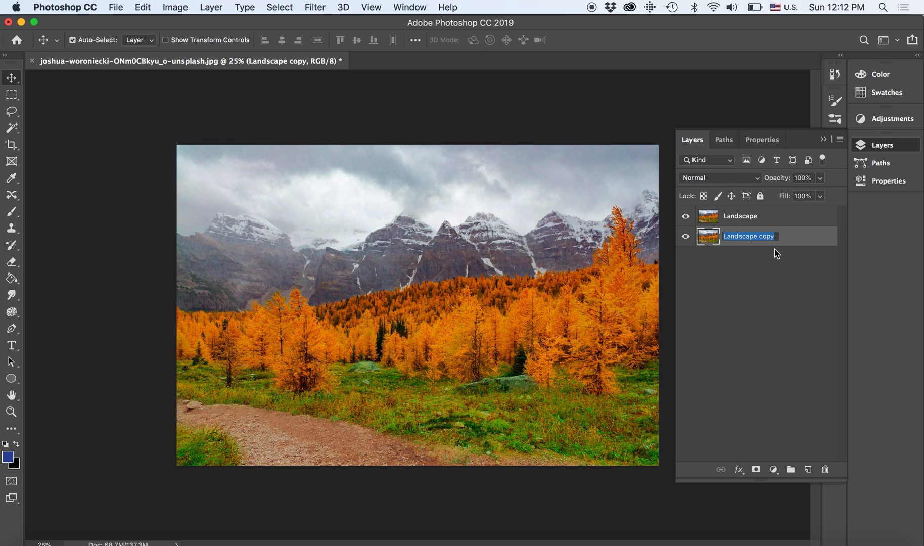
double_click(744, 215)
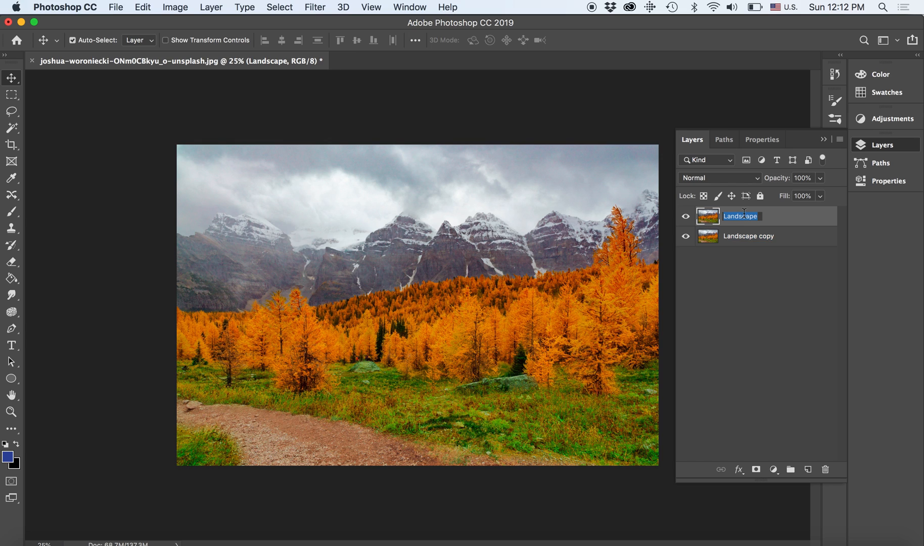
text(Sky)
key(Return)
Step: Rename the Landscape copy layer as Landscape and collapse the layer list
double_click(753, 236)
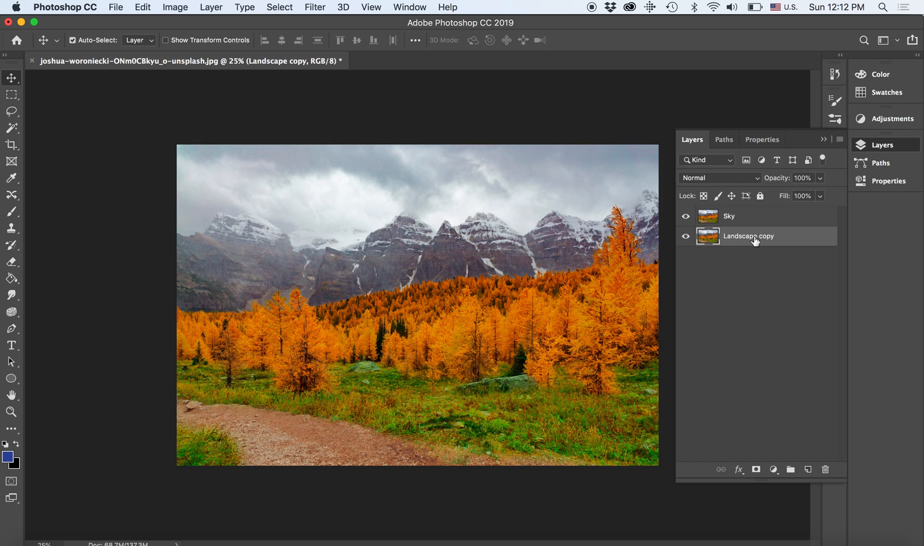
key(Return)
double_click(734, 236)
key(Right)
key(BackSpace)
key(BackSpace)
key(BackSpace)
key(BackSpace)
key(BackSpace)
click(739, 314)
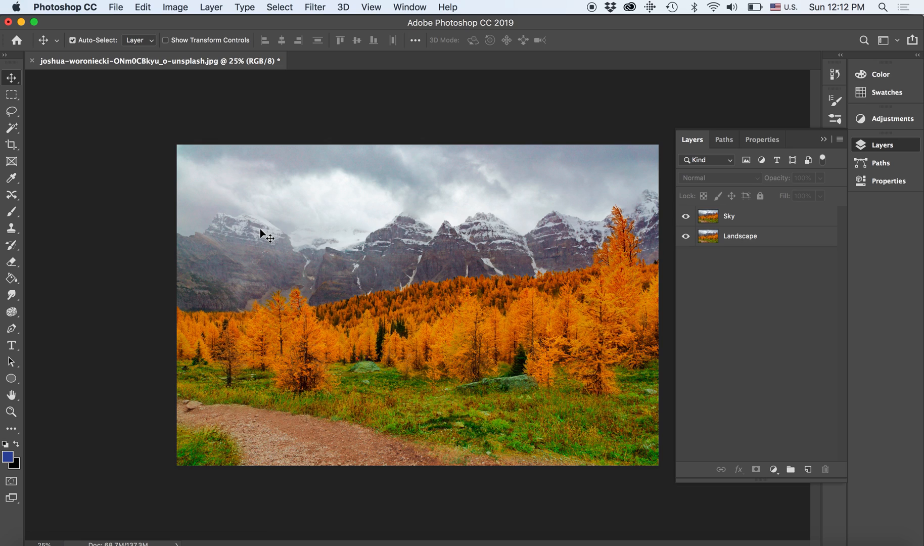
click(823, 140)
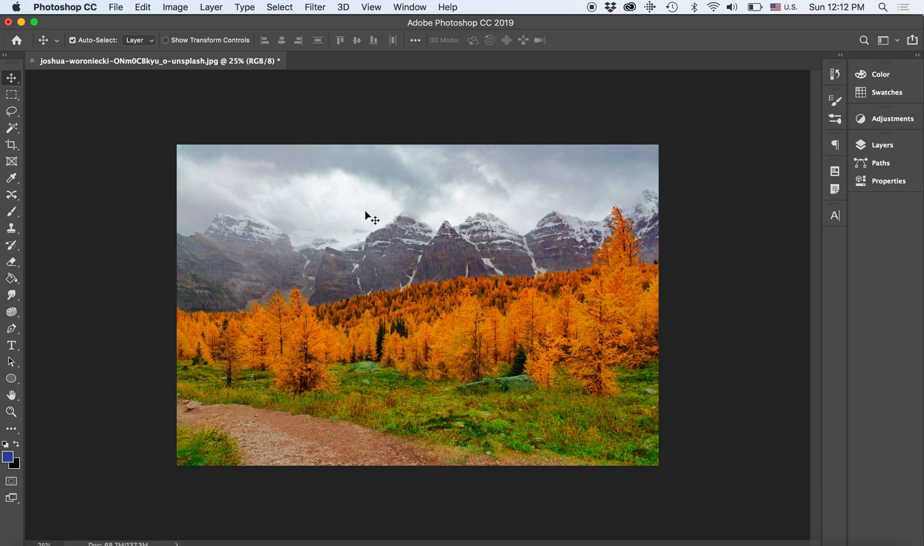
Step: Start a Pen tool path at the photo's left edge and trace the skyline up onto the leftmost mountain's summit
click(11, 116)
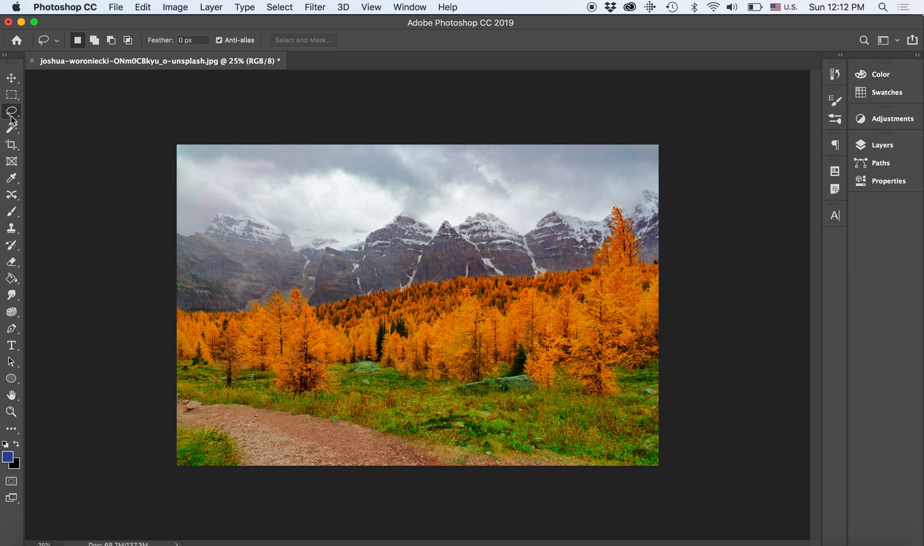
click(11, 117)
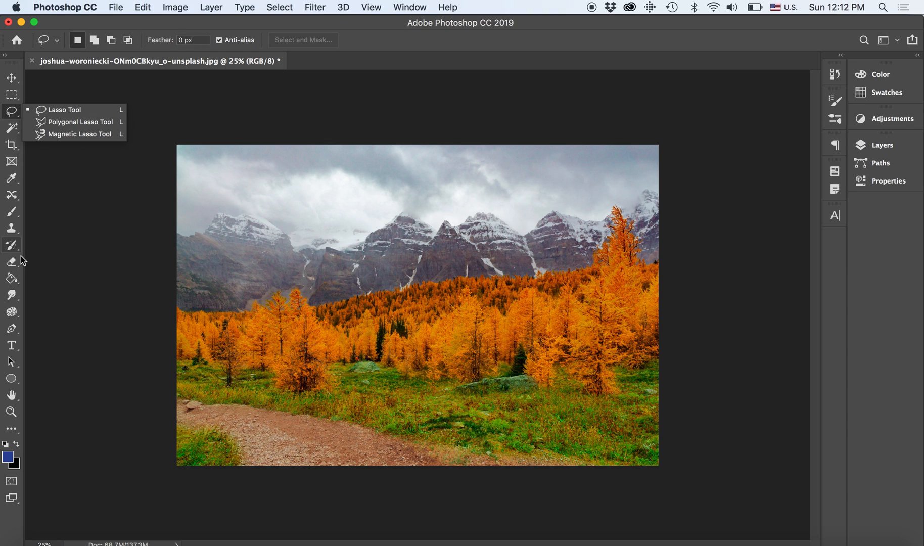
click(11, 330)
key(super+plus)
key(super+plus)
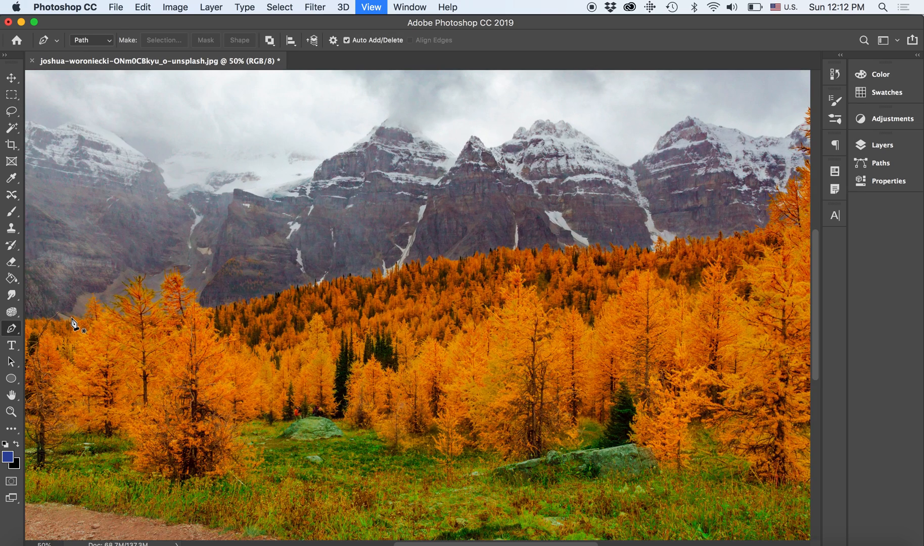
scroll(231, 289, up, 5)
scroll(230, 288, left, 5)
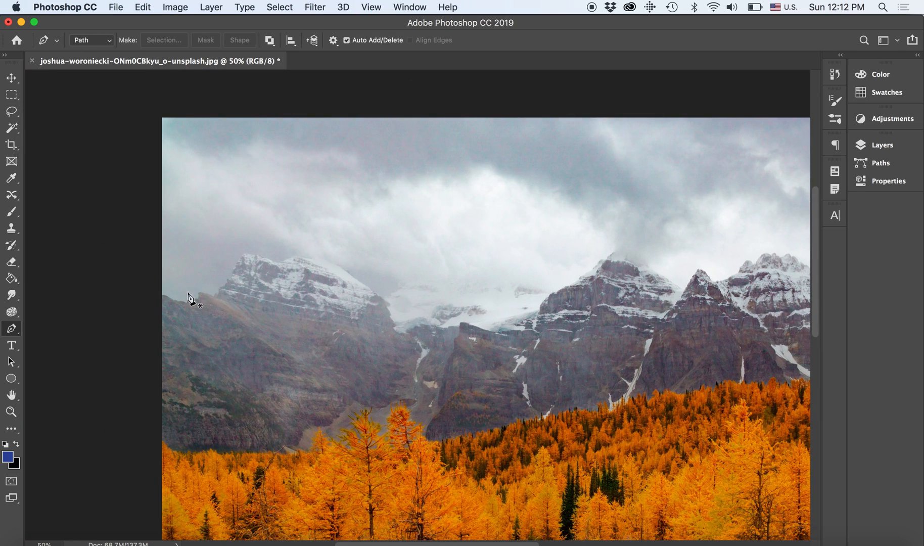
click(159, 293)
drag(188, 304, 204, 302)
click(199, 292)
drag(213, 297, 215, 298)
click(219, 287)
click(228, 282)
click(233, 271)
click(243, 253)
click(259, 256)
click(281, 263)
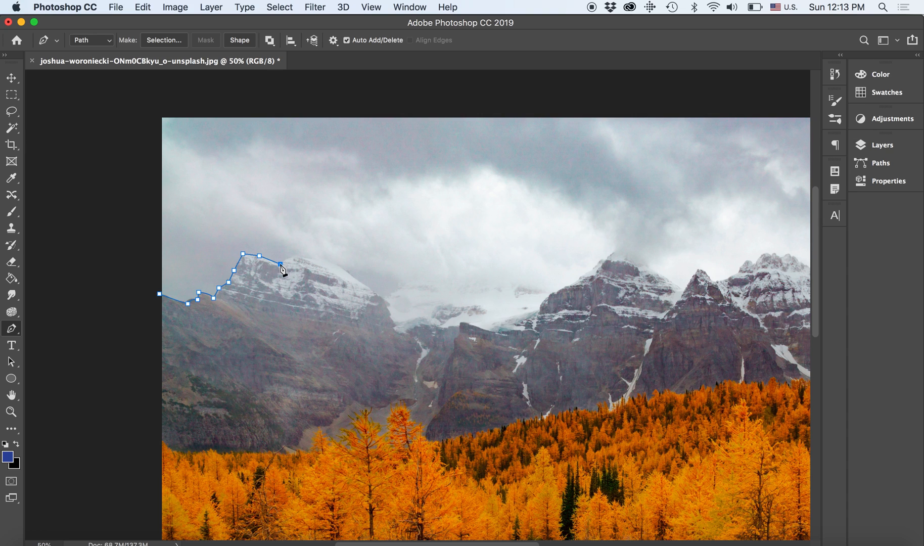
Step: Continue the path down the leftmost mountain's right slope and across the cloudy snowfield to the next mountain
click(310, 250)
click(386, 300)
drag(386, 300, 412, 327)
alt+click(386, 299)
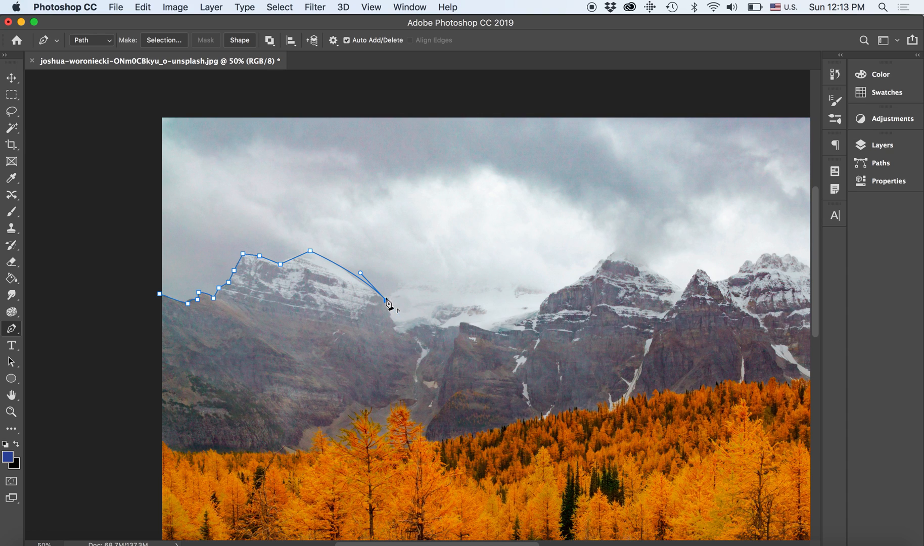
click(430, 269)
drag(460, 267, 478, 272)
click(464, 267)
drag(564, 286, 573, 285)
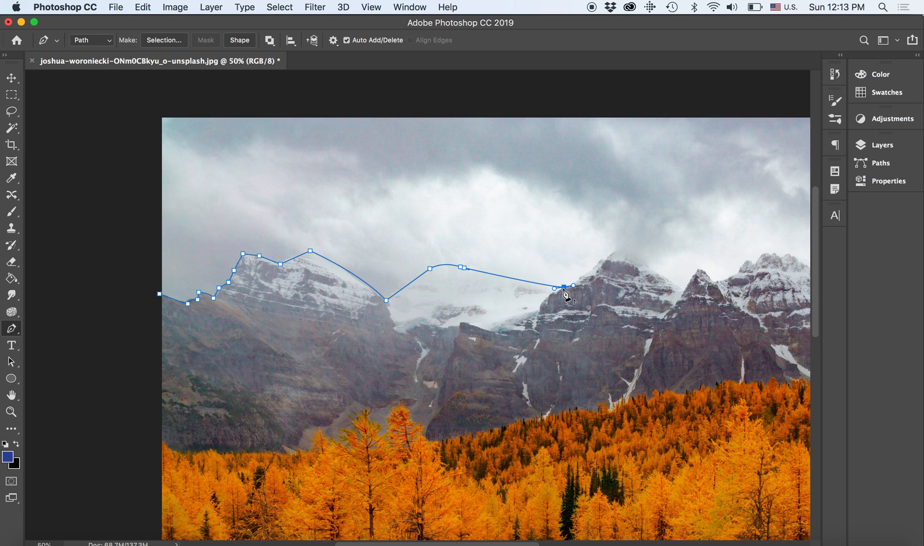
Step: Curve the path over the summit of the rounded second mountain, resetting the outgoing handles at its anchors
scroll(565, 294, right, 10)
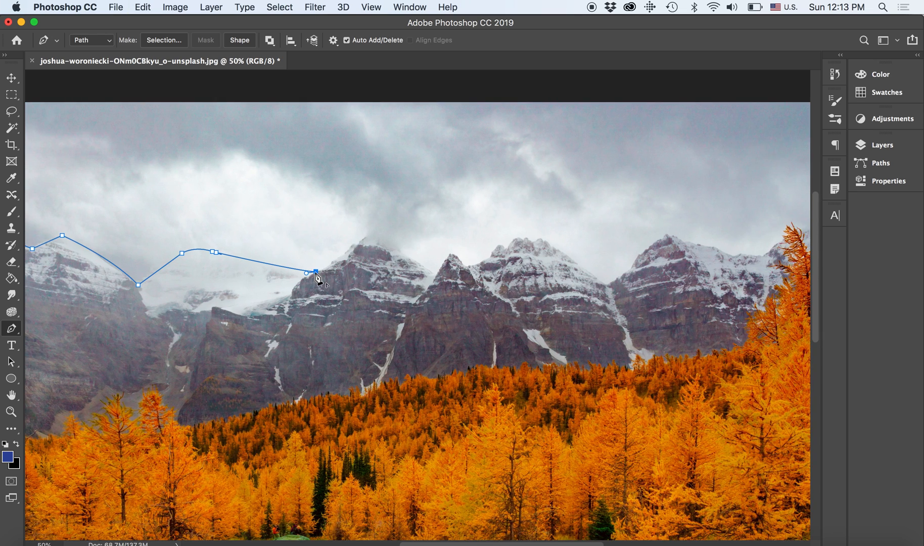
drag(353, 246, 362, 236)
alt+click(353, 245)
drag(402, 246, 427, 278)
alt+click(401, 245)
Step: Trace the small pointed peak and the jagged summit beside it with closely spaced corner anchors
click(434, 273)
click(451, 252)
click(458, 255)
click(466, 266)
click(492, 255)
click(500, 243)
click(507, 250)
click(517, 238)
click(524, 239)
click(534, 242)
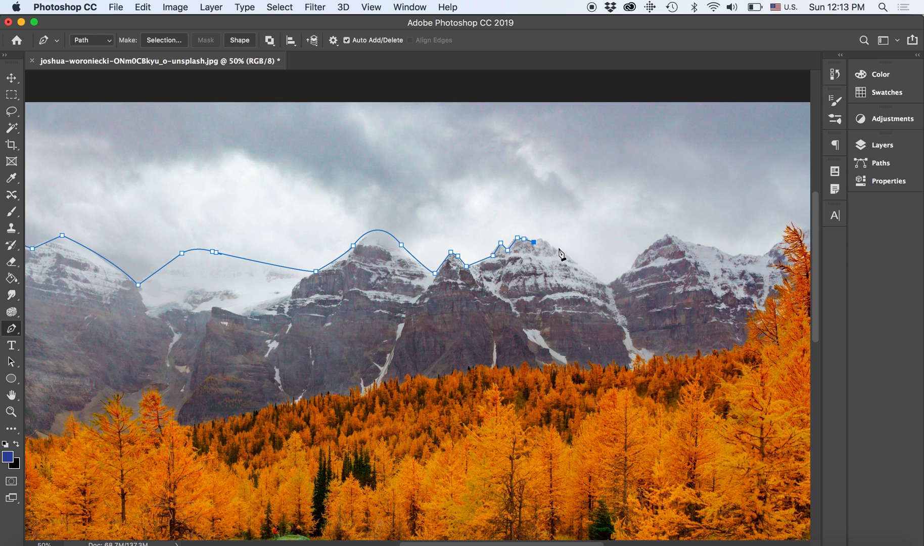
Step: Curve the path down into the next valley, over the following summit and along its ridge toward the tall orange tree
drag(572, 257, 612, 286)
alt+click(559, 247)
drag(639, 254, 657, 230)
alt+click(640, 255)
scroll(641, 261, right, 5)
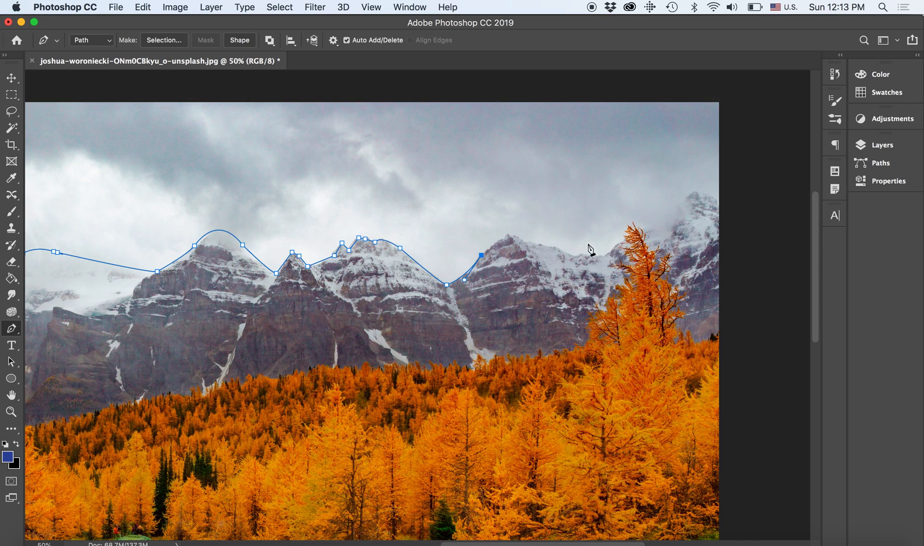
drag(523, 238, 568, 246)
alt+click(523, 238)
alt+click(556, 246)
click(573, 255)
click(583, 253)
Step: Continue the path past the ridge, over the tall orange tree's tip and across the last snowy peak to the photo's right edge
scroll(601, 265, down, 5)
scroll(601, 265, right, 2)
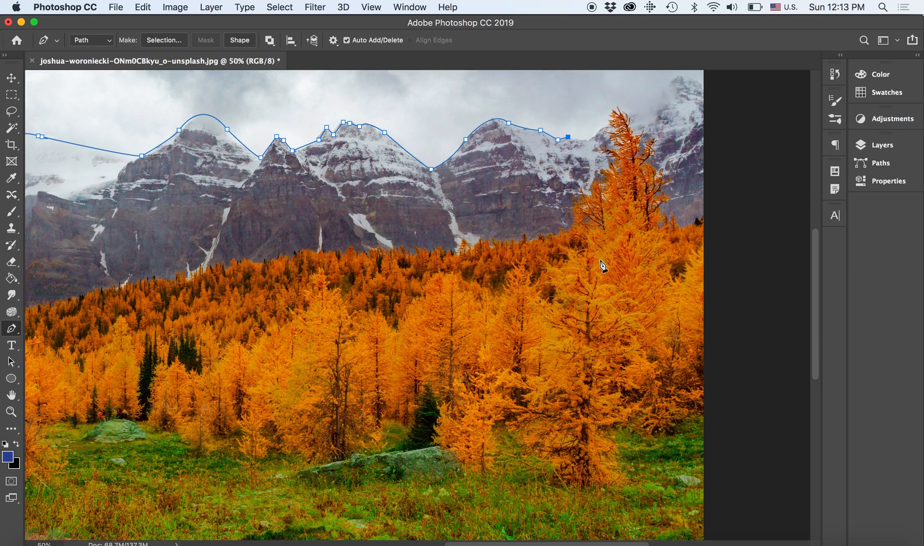
scroll(602, 264, up, 5)
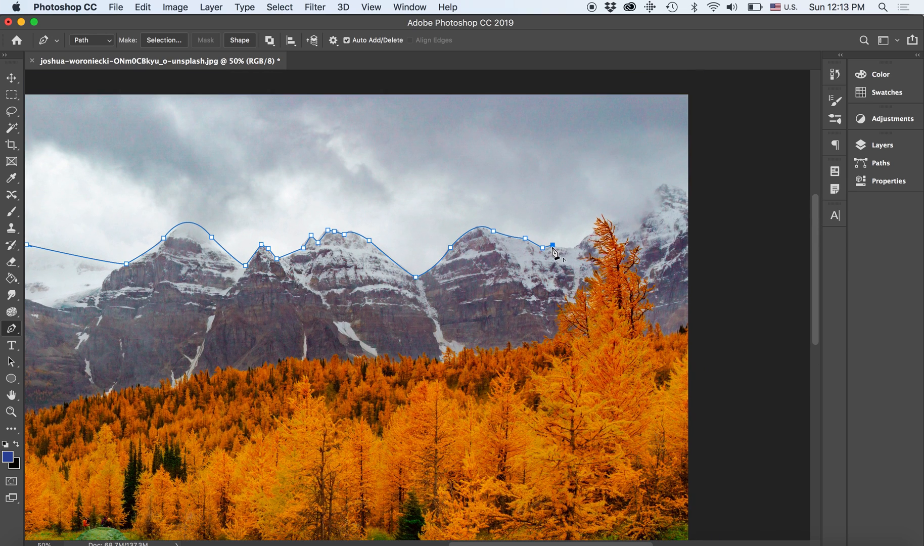
click(576, 247)
drag(612, 215, 652, 192)
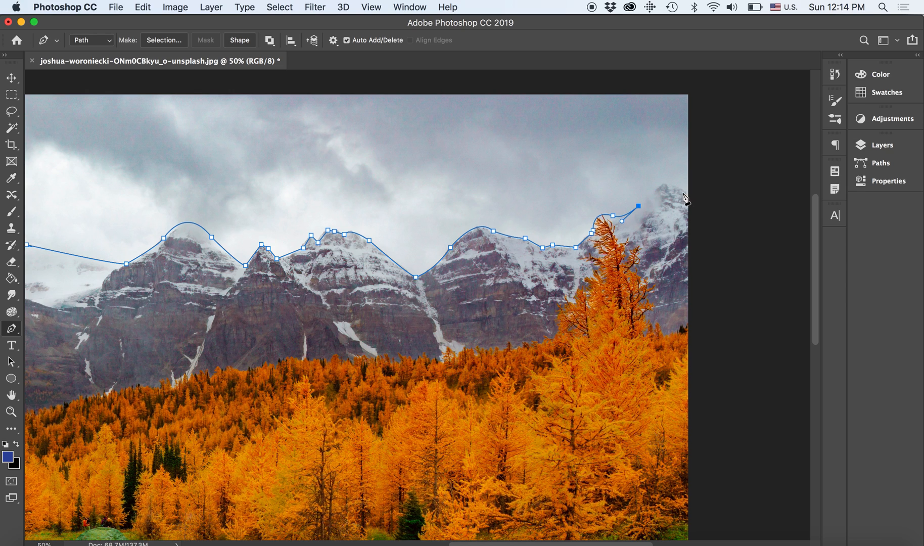
click(661, 188)
drag(688, 195, 703, 217)
Step: Reset the last anchor's outgoing handle and close the path around the sky with corner anchors outside the canvas, ending at the starting anchor
key(super+minus)
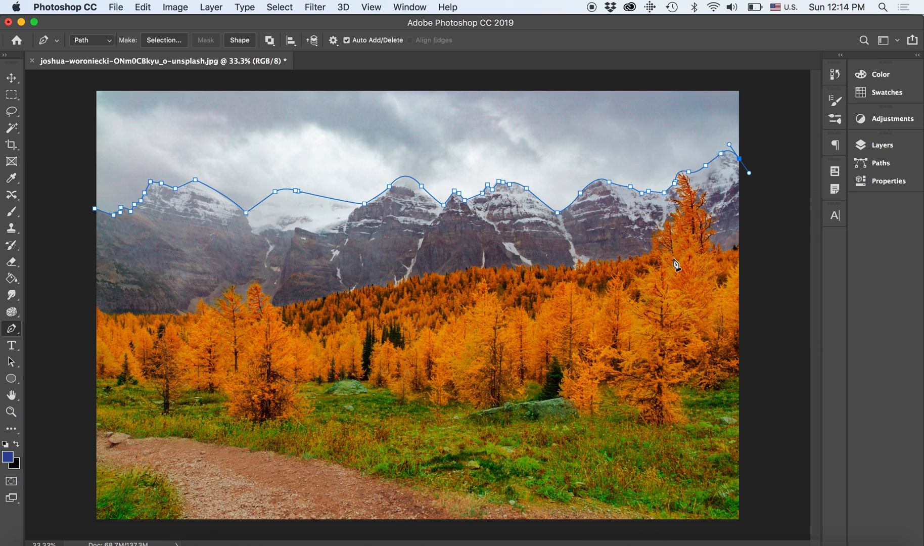
click(739, 159)
click(753, 158)
click(752, 84)
click(77, 83)
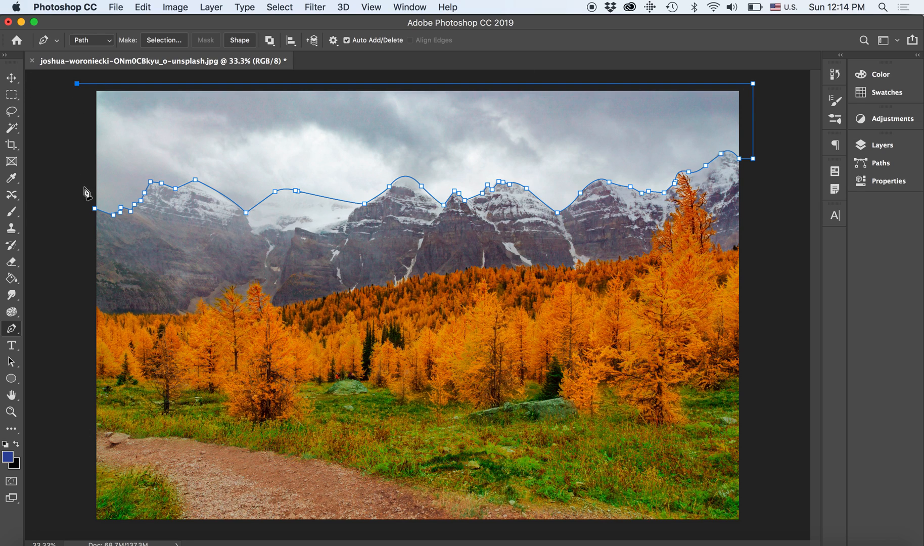
click(95, 209)
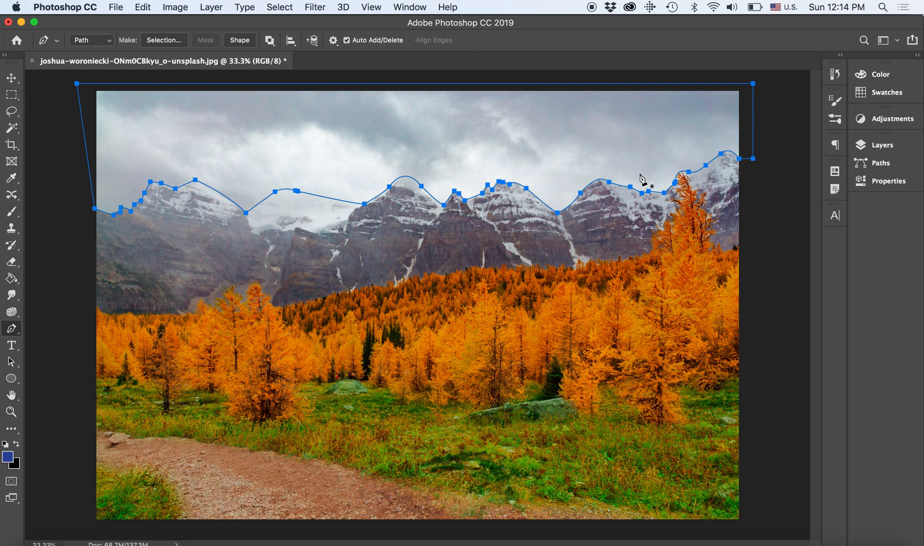
Step: Load the Work Path as a selection around the sky
click(881, 163)
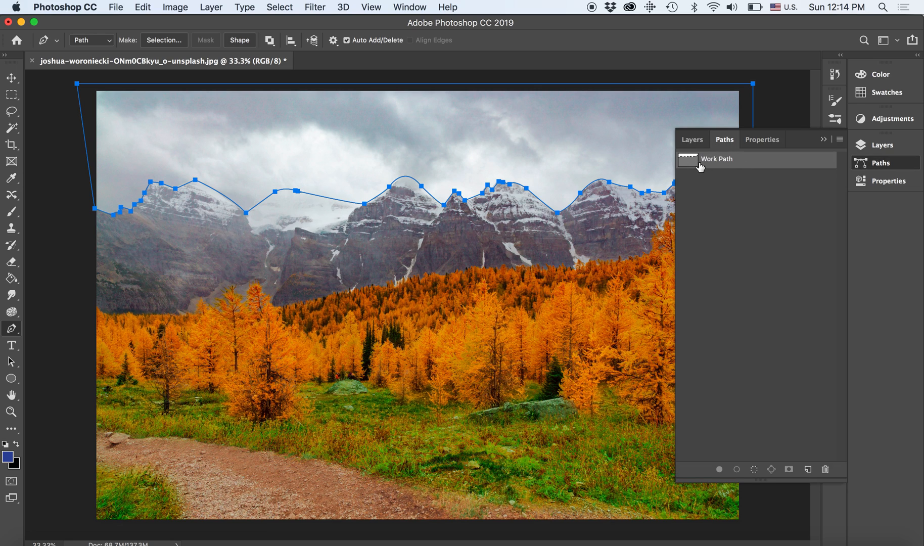
drag(687, 164, 757, 472)
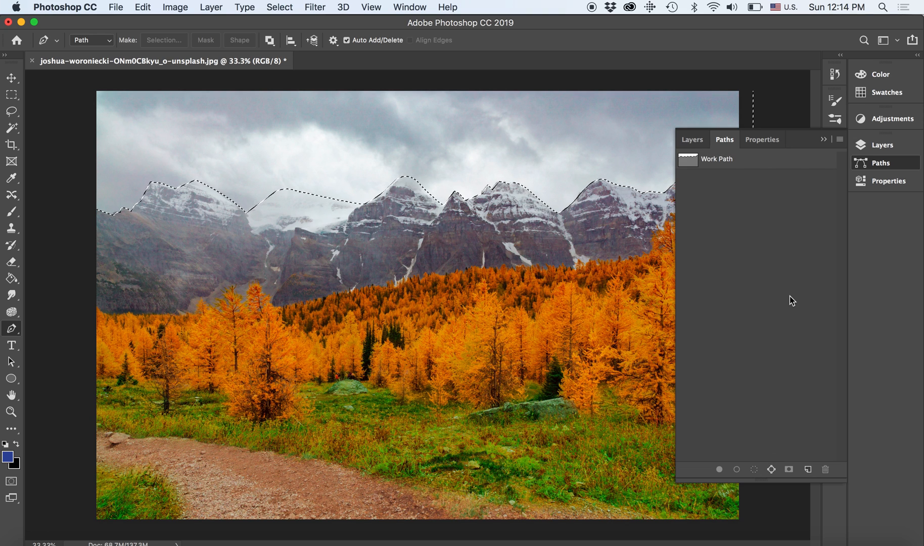
click(822, 143)
Step: Copy the selected sky area from the Sky layer and paste it onto a new layer
click(867, 149)
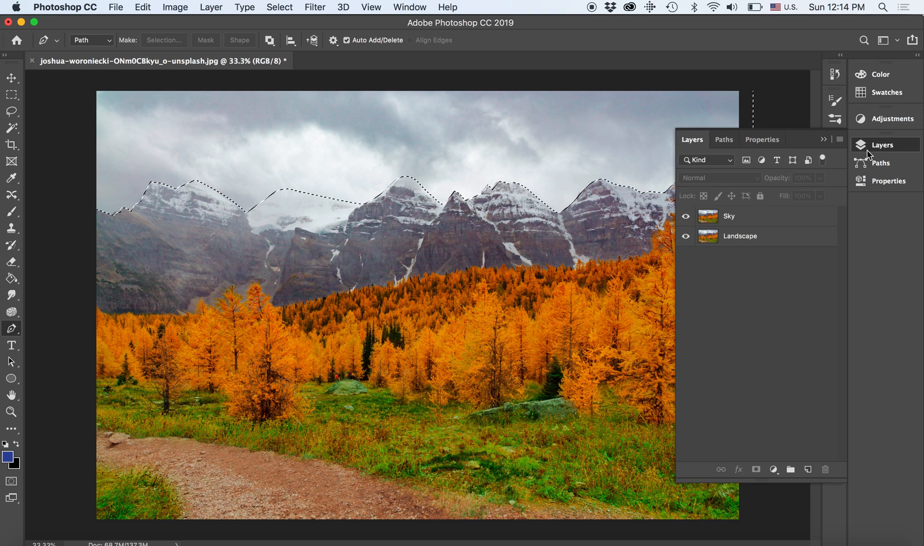
click(763, 223)
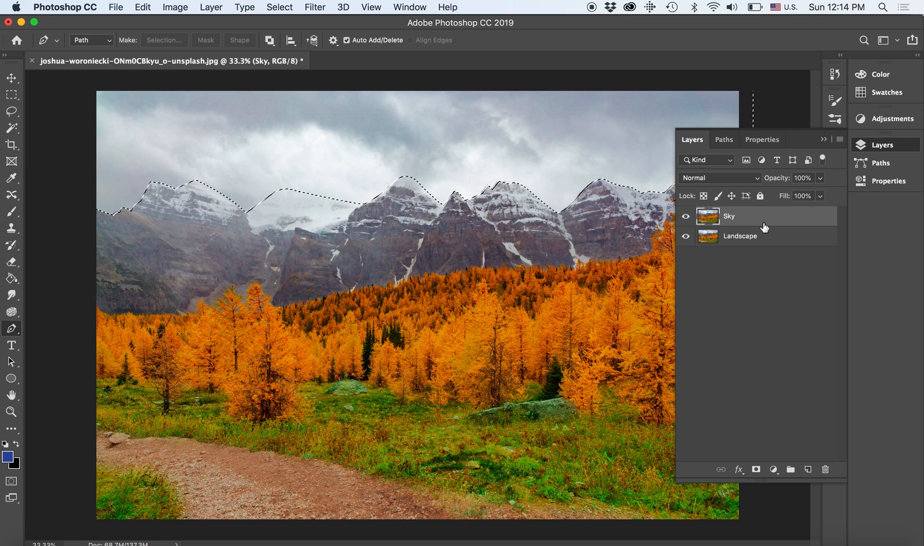
key(super+c)
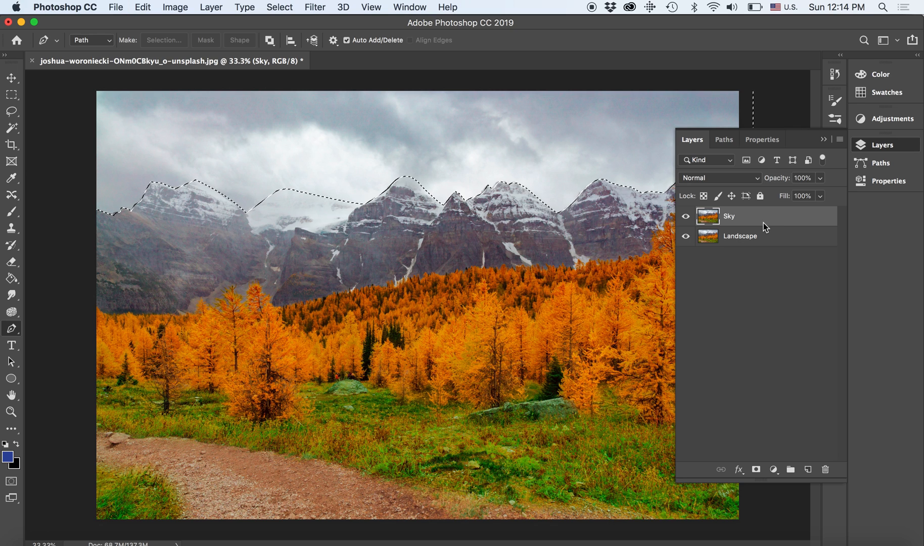
key(super+v)
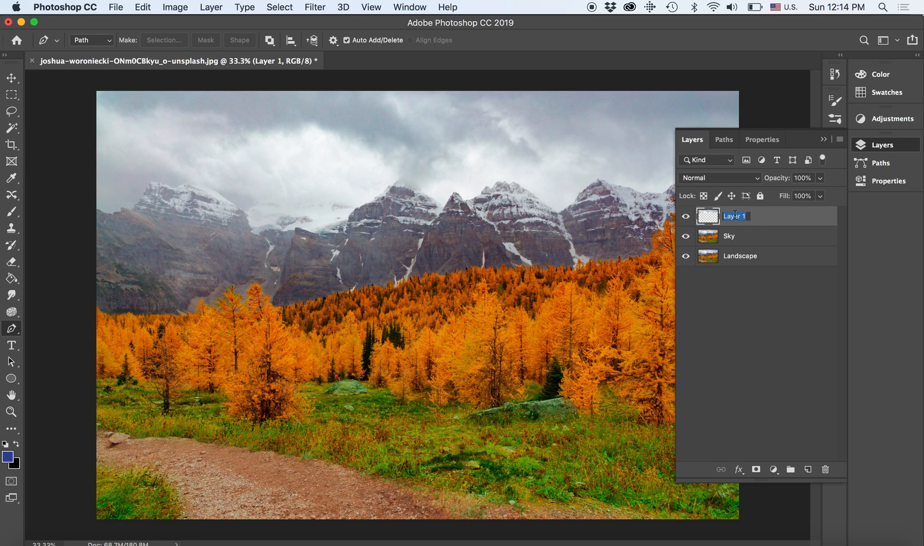
Step: Rename the pasted layer Sky and delete the full-image Sky layer beneath it
text(Sky)
drag(748, 239, 821, 469)
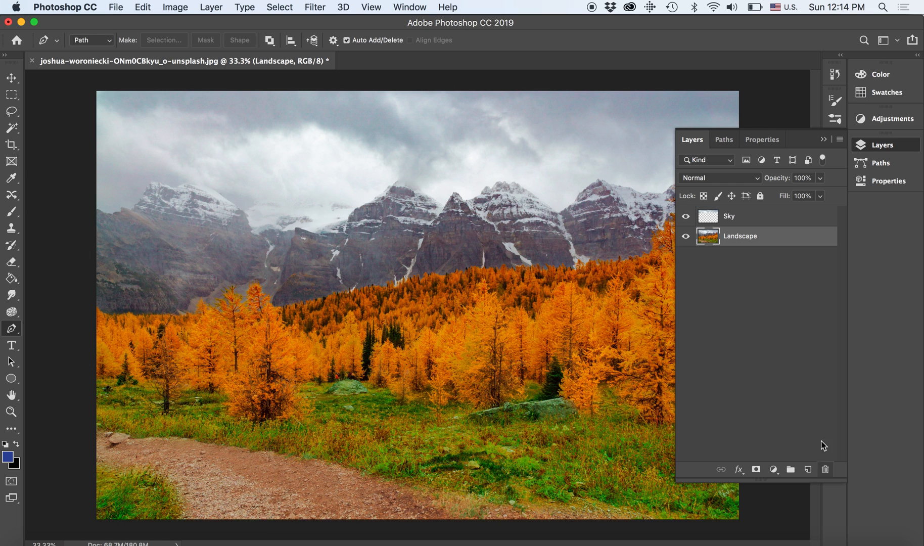
Step: Check the cut-out sky by hiding the Landscape layer briefly, and show the layer again
click(687, 236)
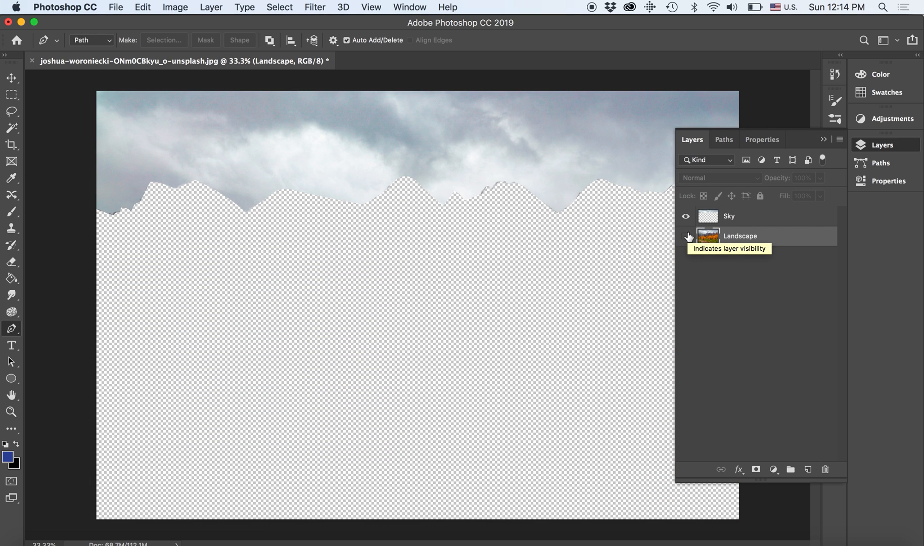
click(685, 236)
click(823, 138)
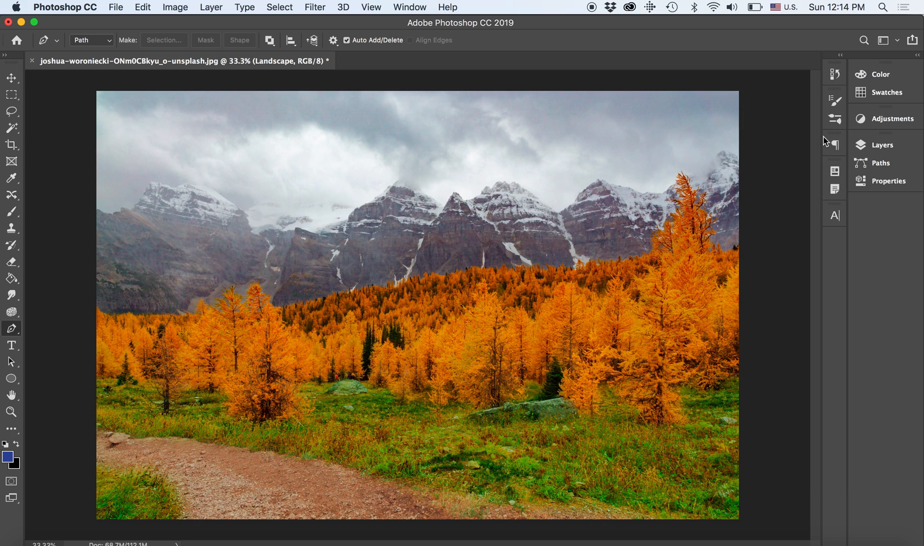